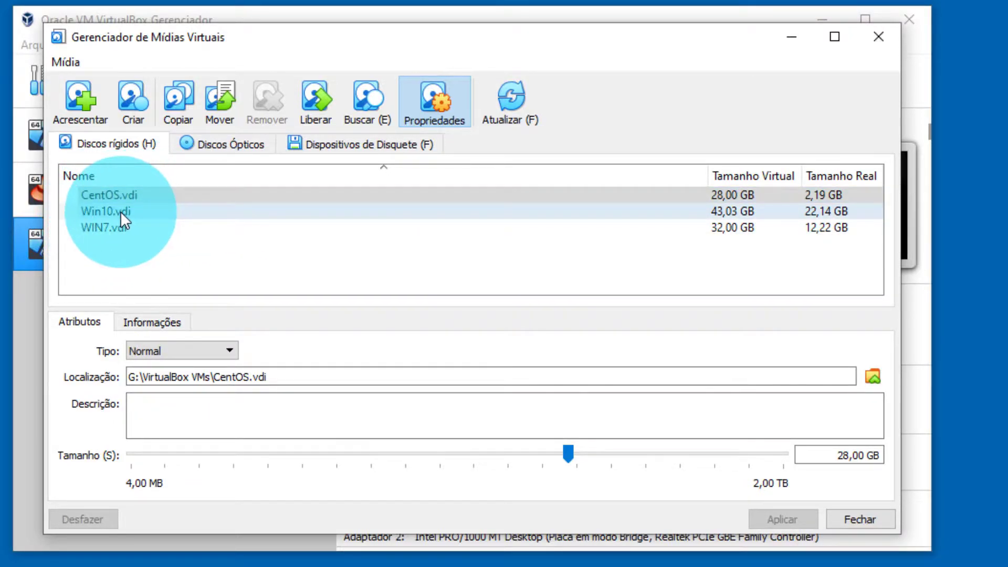
Show the properties of the Win10.vdi hard disk in the Virtual Media Manager.
left_click(121, 211)
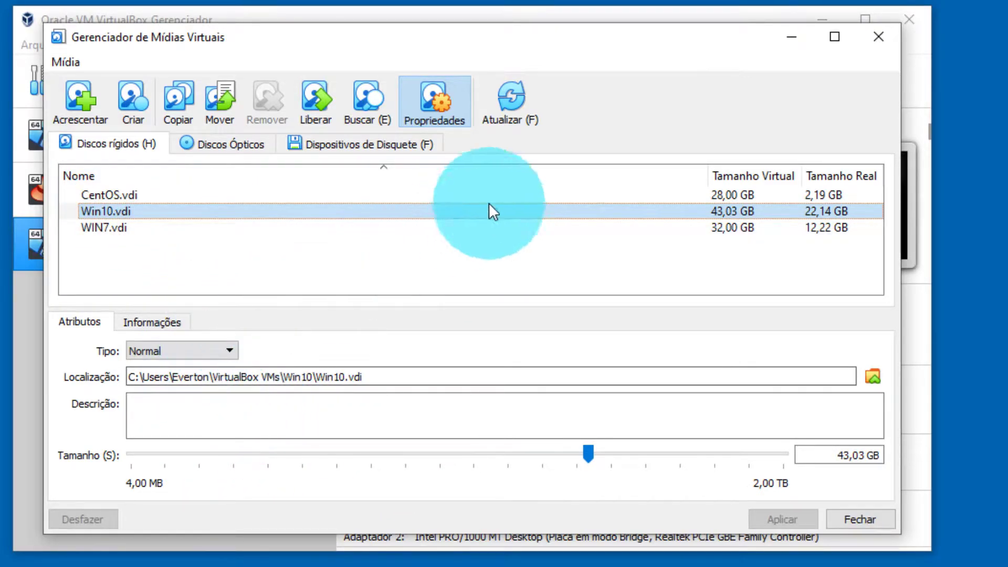
left_click(442, 106)
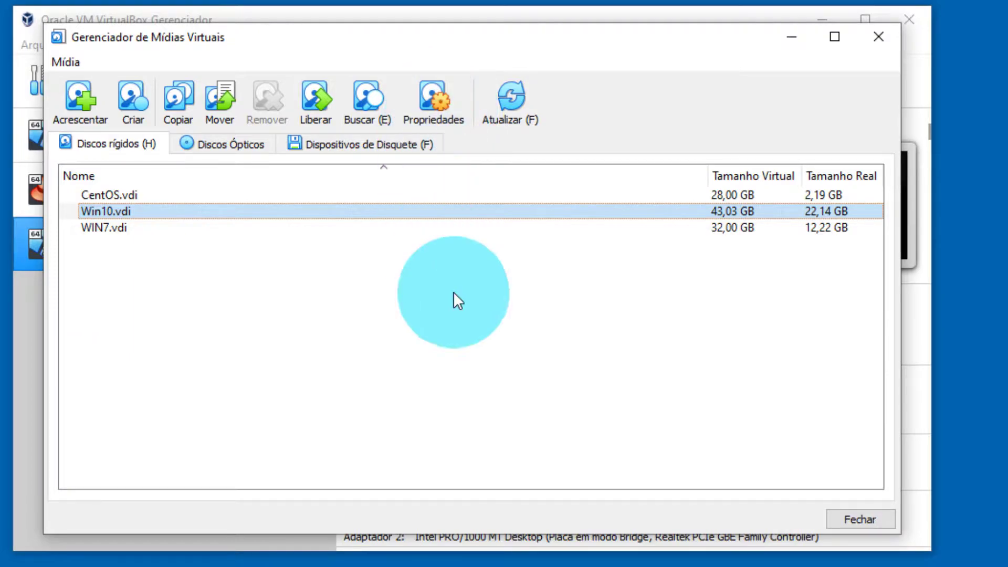
double_click(106, 210)
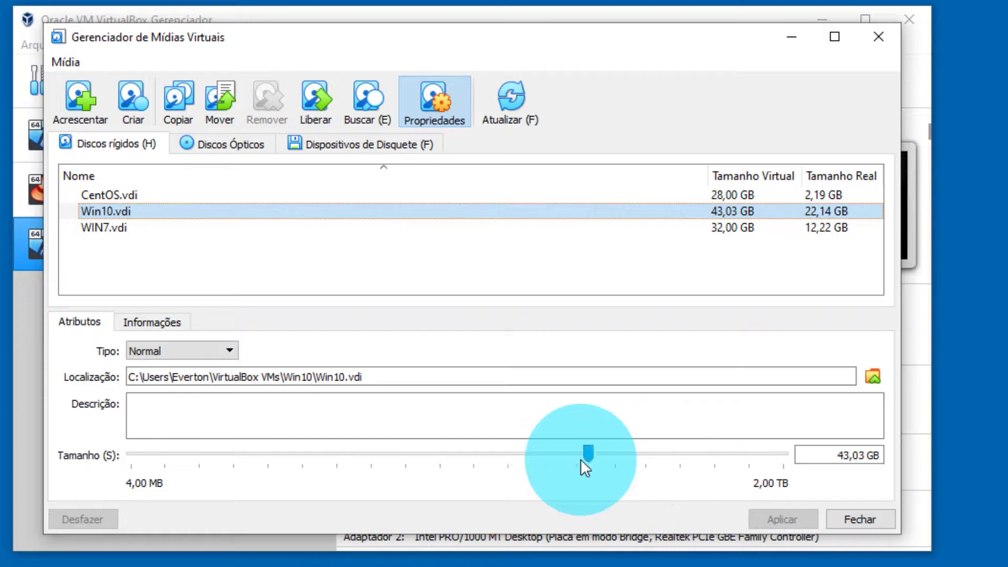
Try to shrink the Win10.vdi disk to about 1,75 GB, and close the Virtual Media Manager without applying the change.
mouse_move(700, 454)
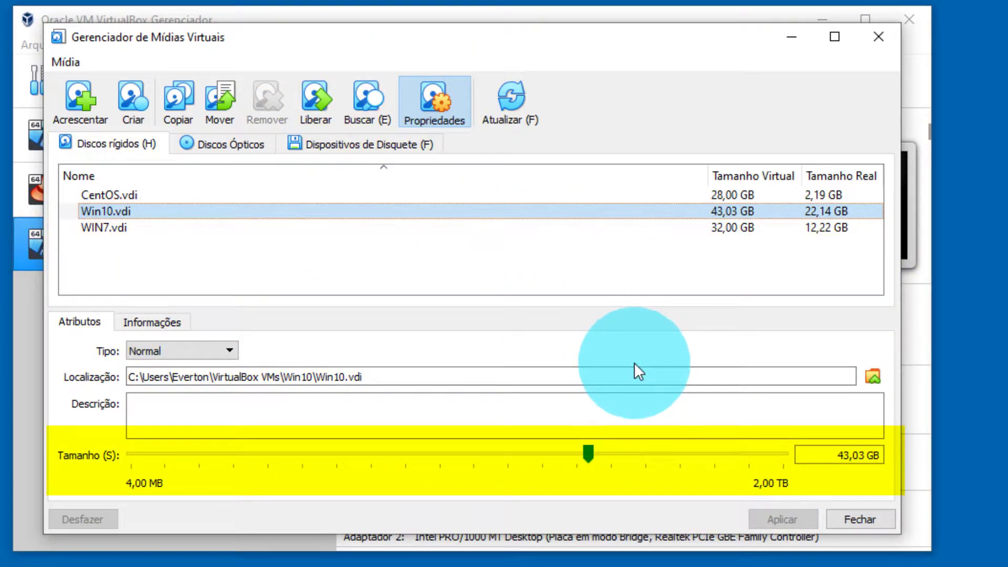
left_click(588, 454)
left_click_drag(589, 454, 419, 453)
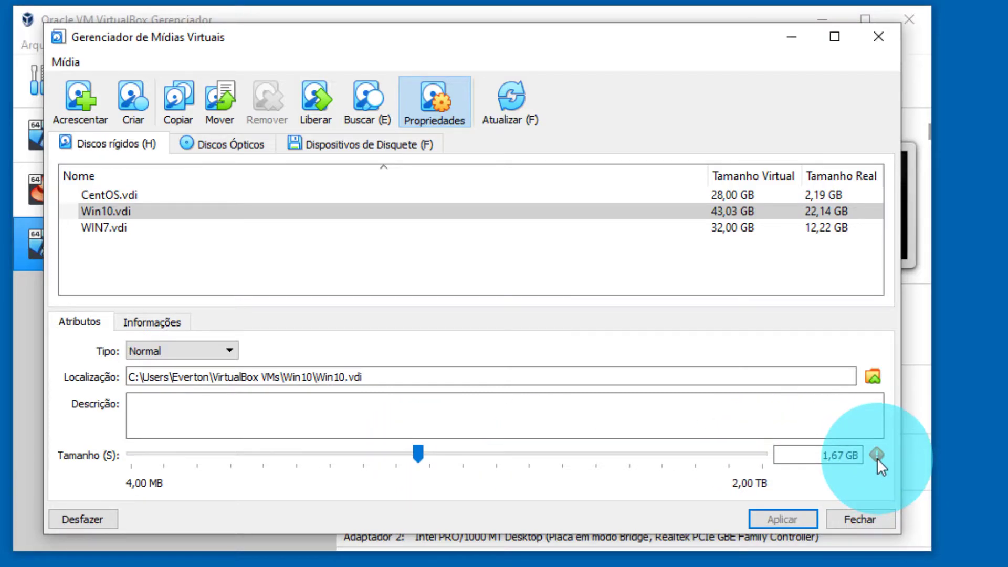
mouse_move(876, 457)
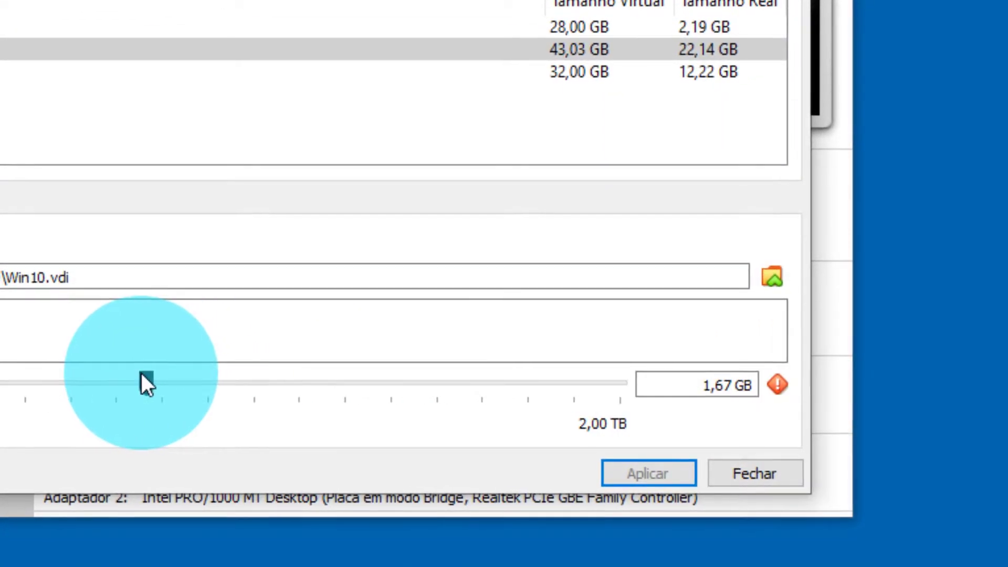
left_click_drag(141, 382, 149, 383)
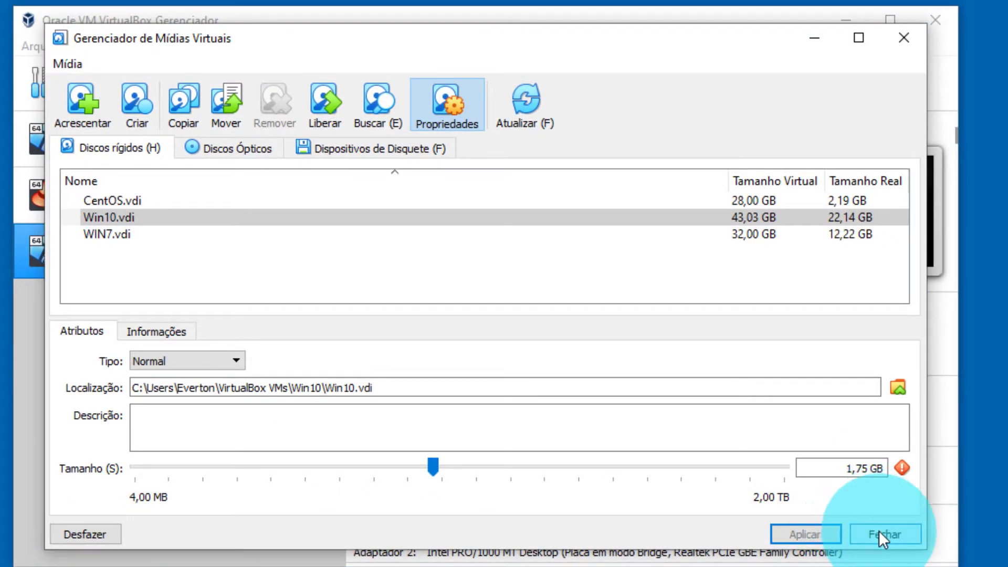
left_click(878, 531)
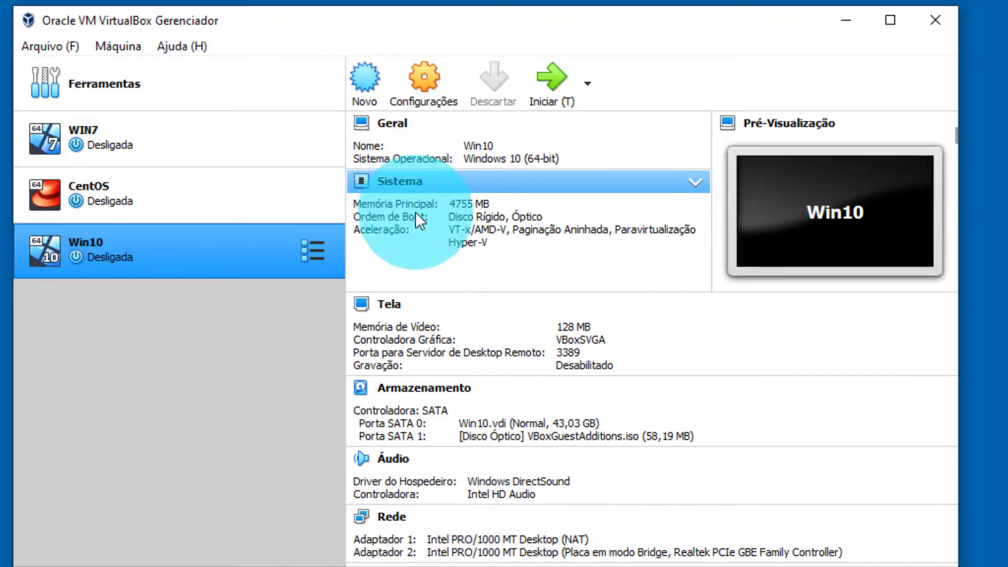
Check the virtual and real size of Win10.vdi in the Win10 machine's storage settings, and leave the settings.
left_click(436, 84)
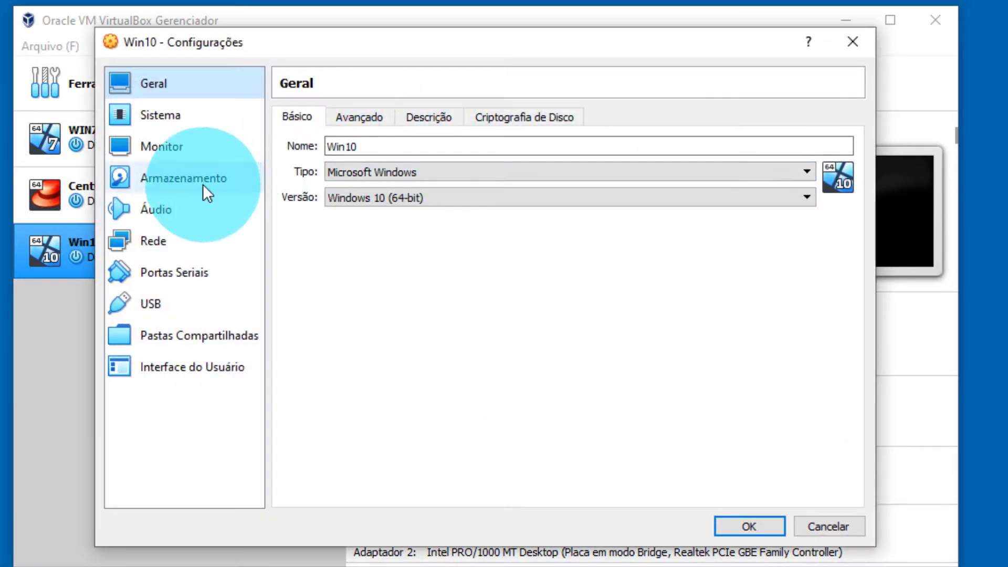
left_click(203, 184)
left_click(373, 166)
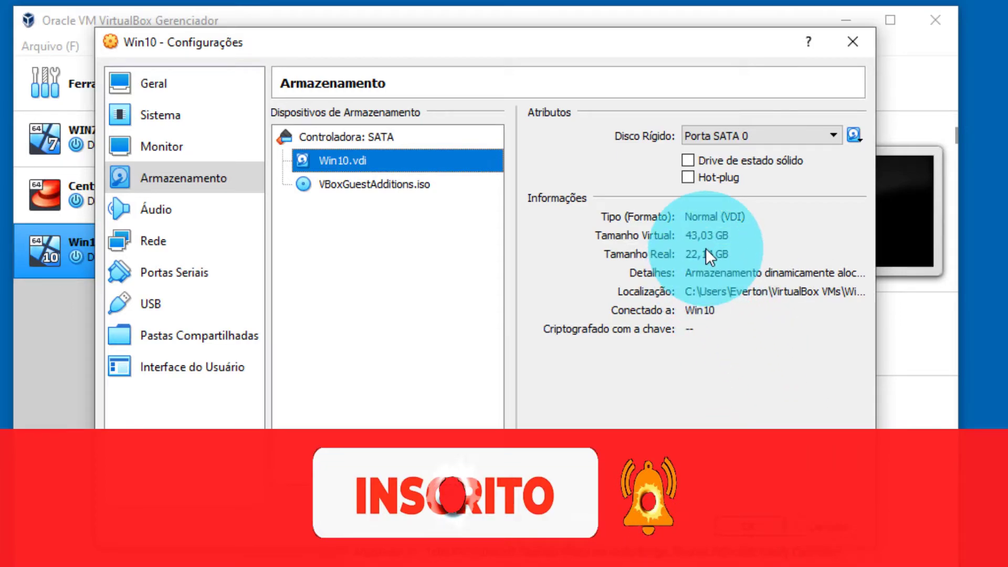
left_click(798, 438)
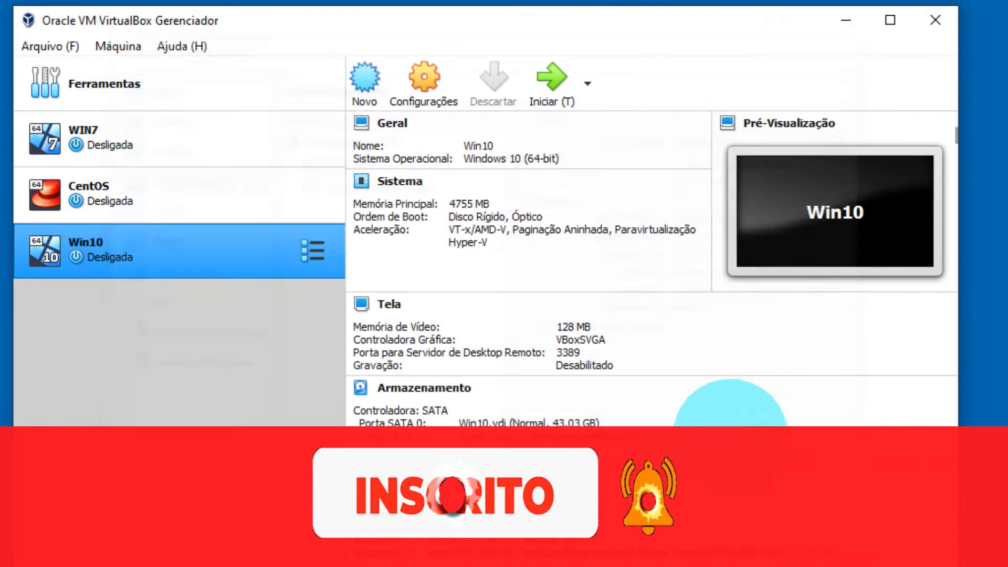
Open the Virtual Media Manager again.
left_click(62, 48)
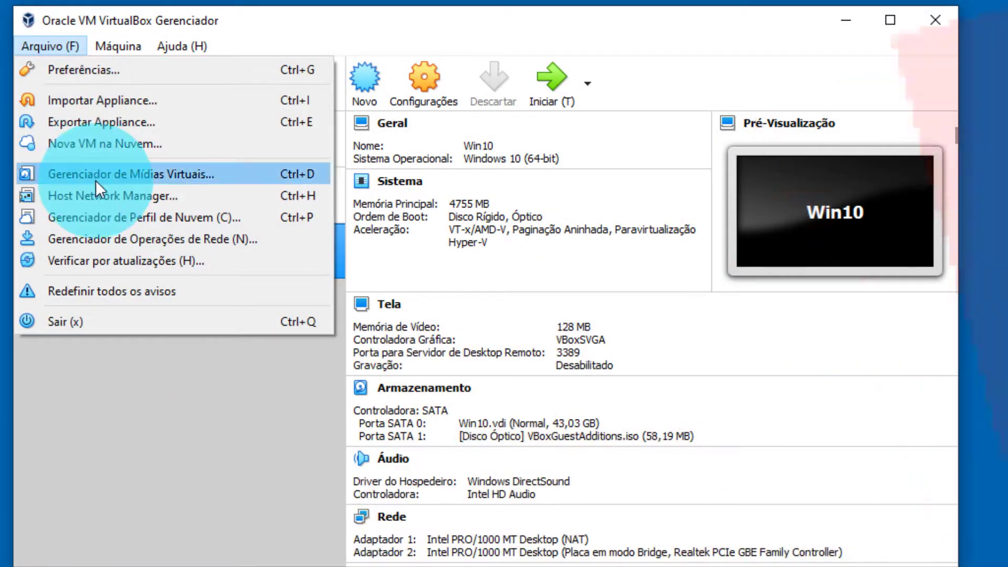
left_click(108, 176)
left_click_drag(584, 465, 618, 473)
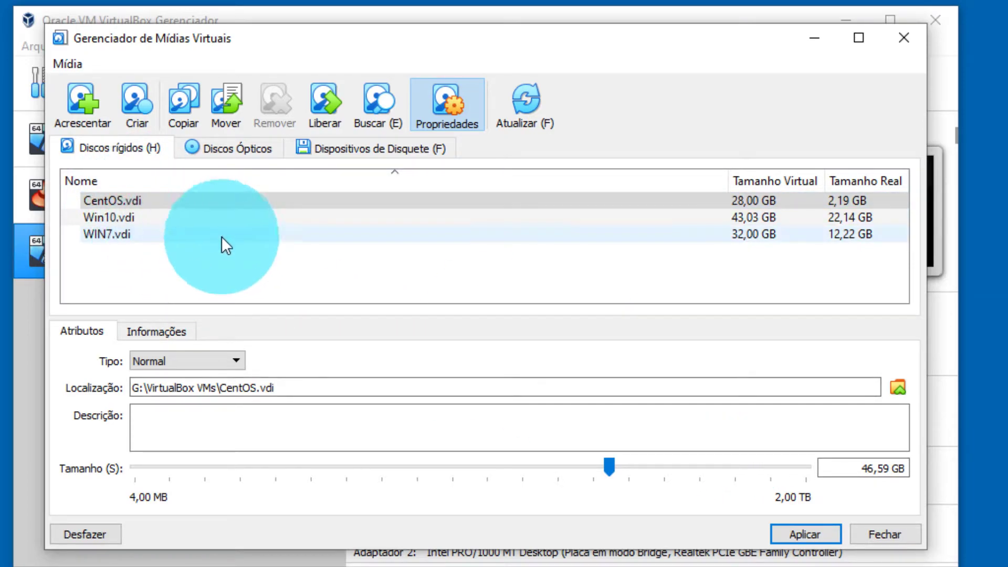
left_click(105, 218)
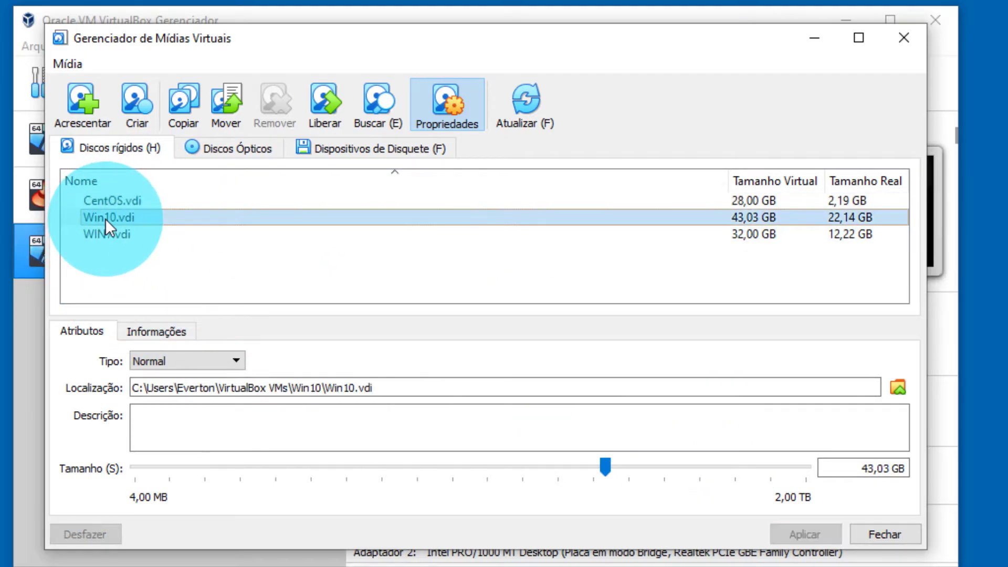
left_click(119, 202)
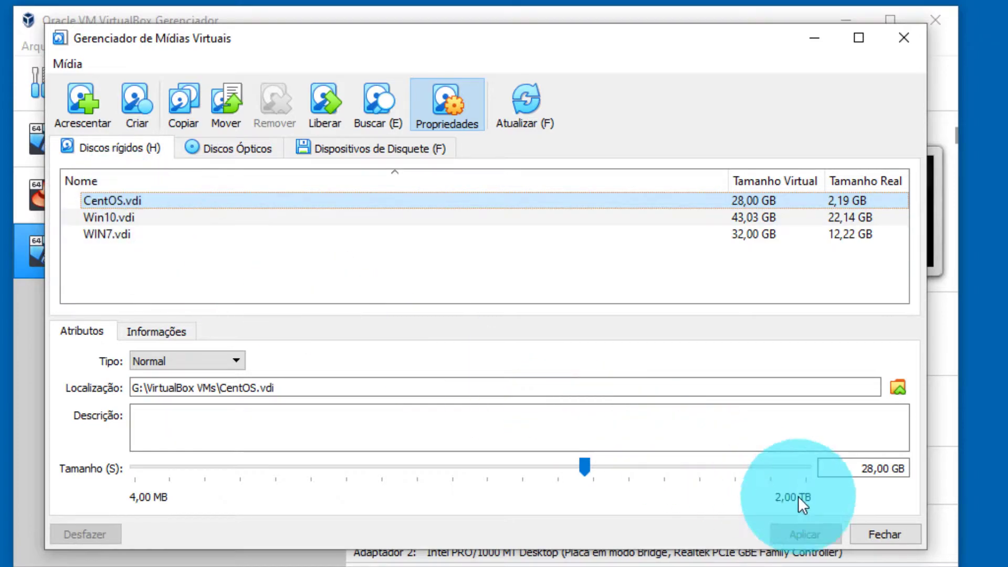
Set the size of the Win10.vdi hard disk to 46,00 GB, apply the change, and close the Virtual Media Manager.
left_click(102, 217)
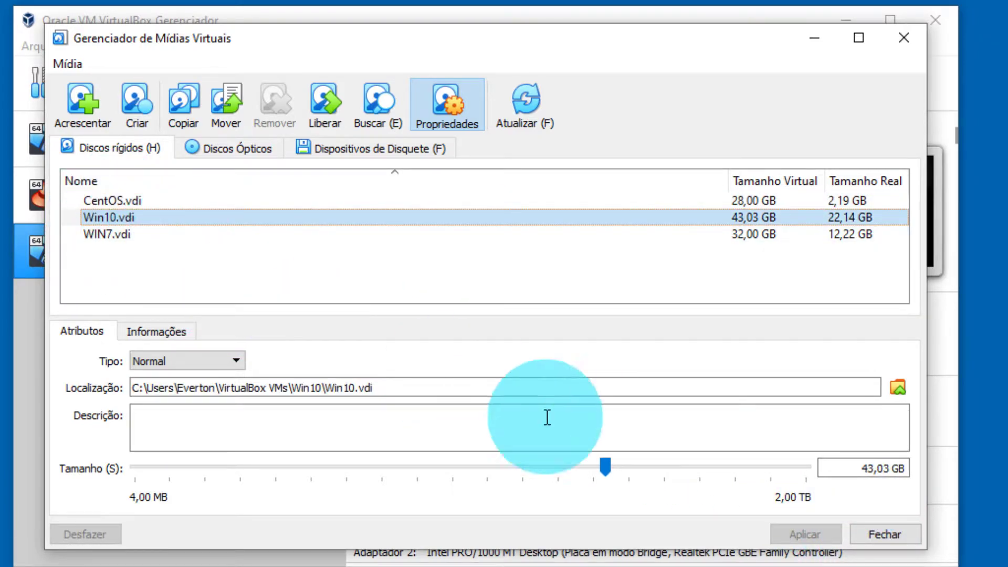
left_click(607, 466)
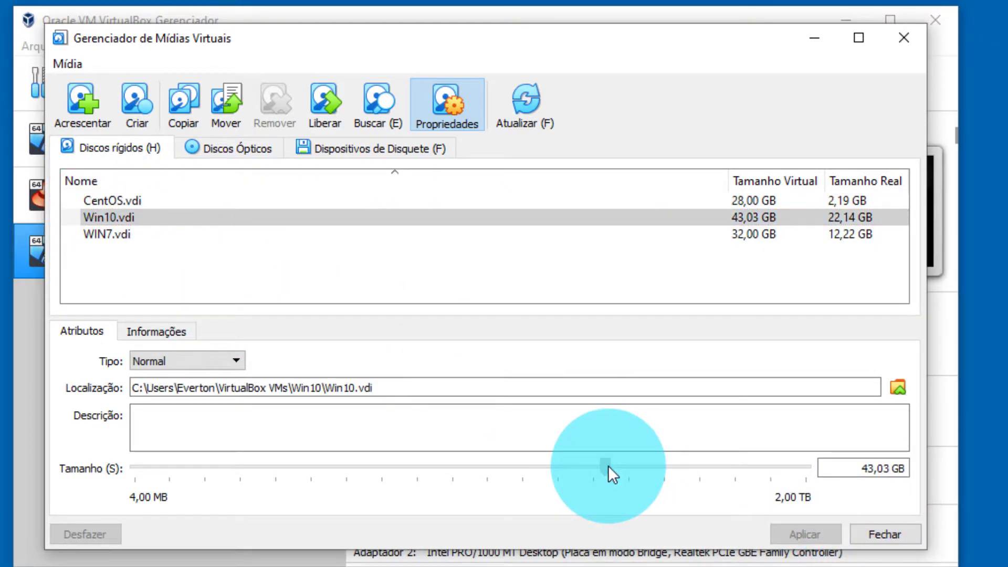
left_click_drag(609, 465, 612, 465)
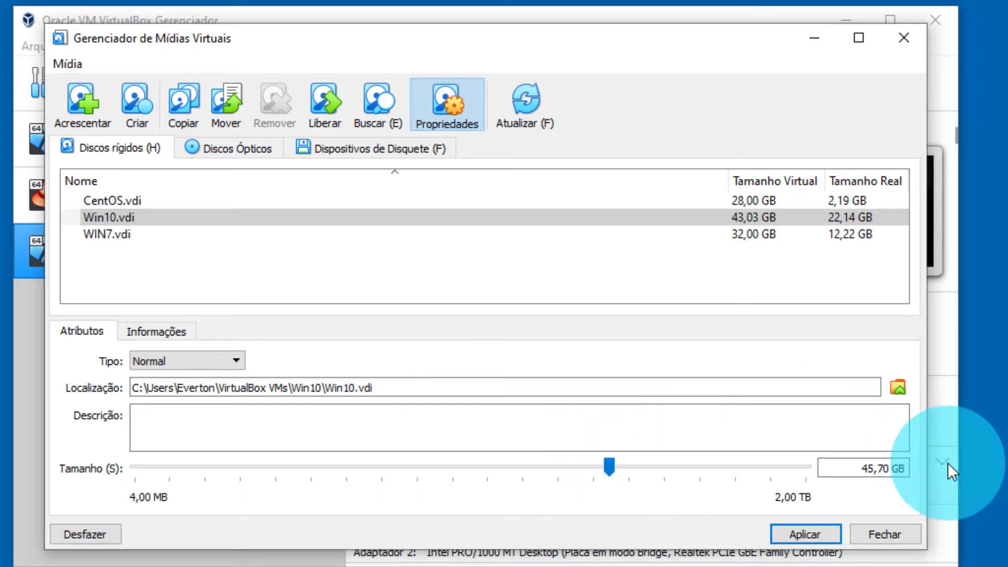
left_click(883, 469)
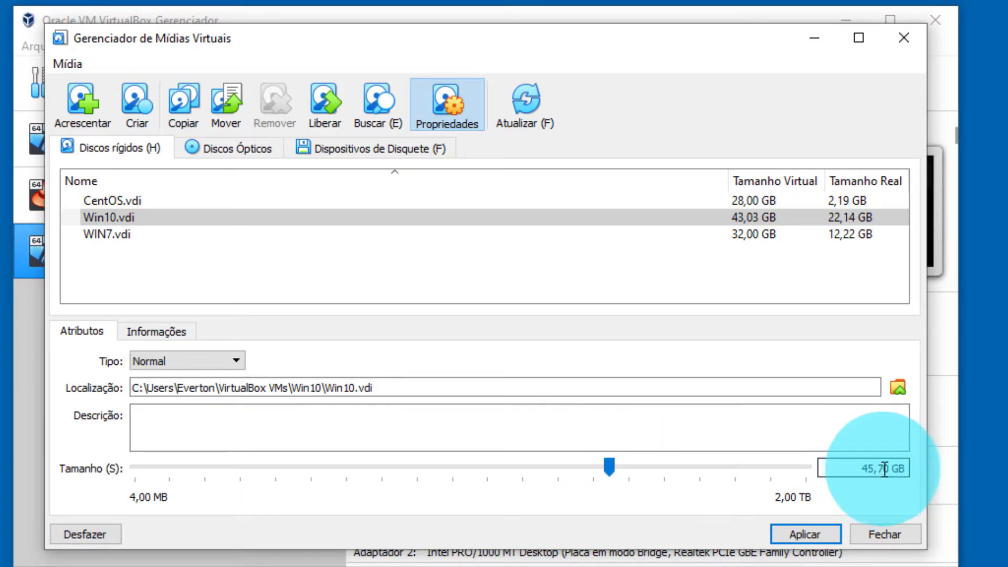
left_click_drag(891, 469, 763, 443)
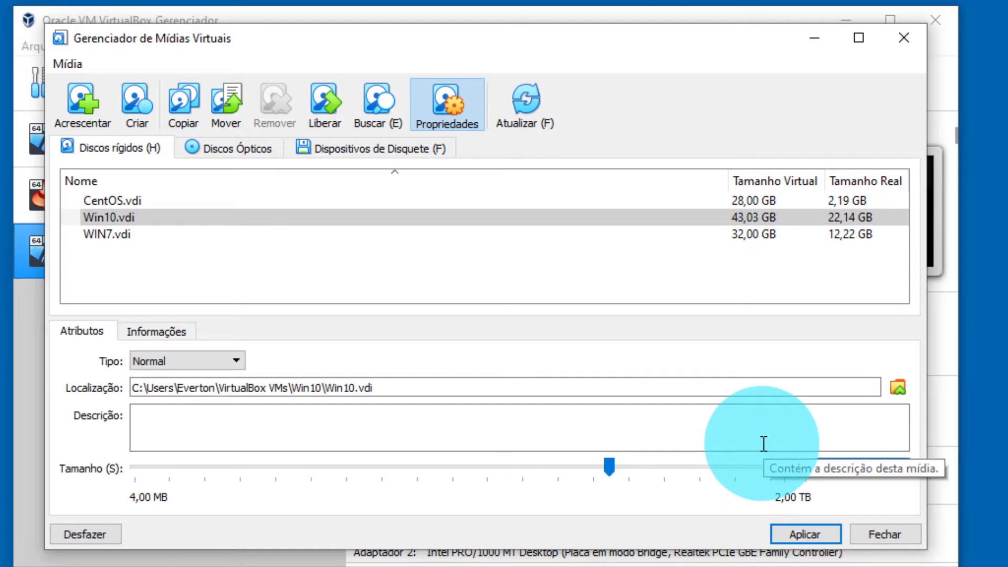
type("4600 GB")
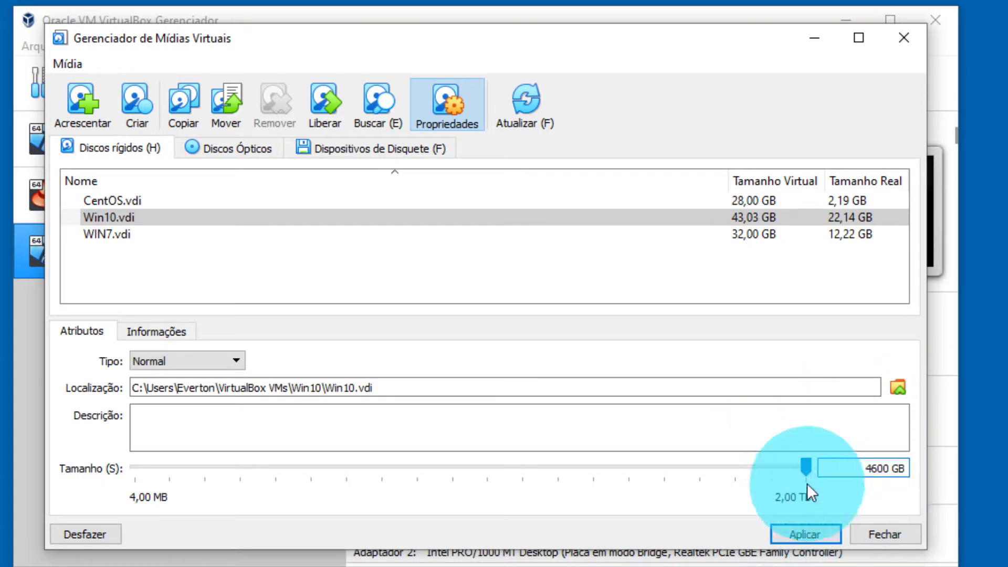
left_click(877, 473)
type(",")
mouse_move(616, 471)
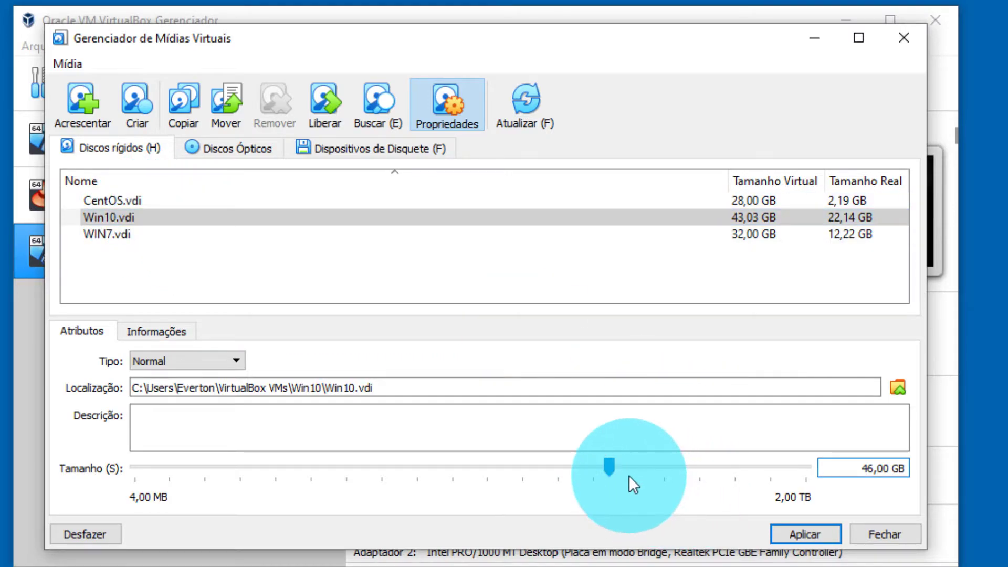
left_click(814, 534)
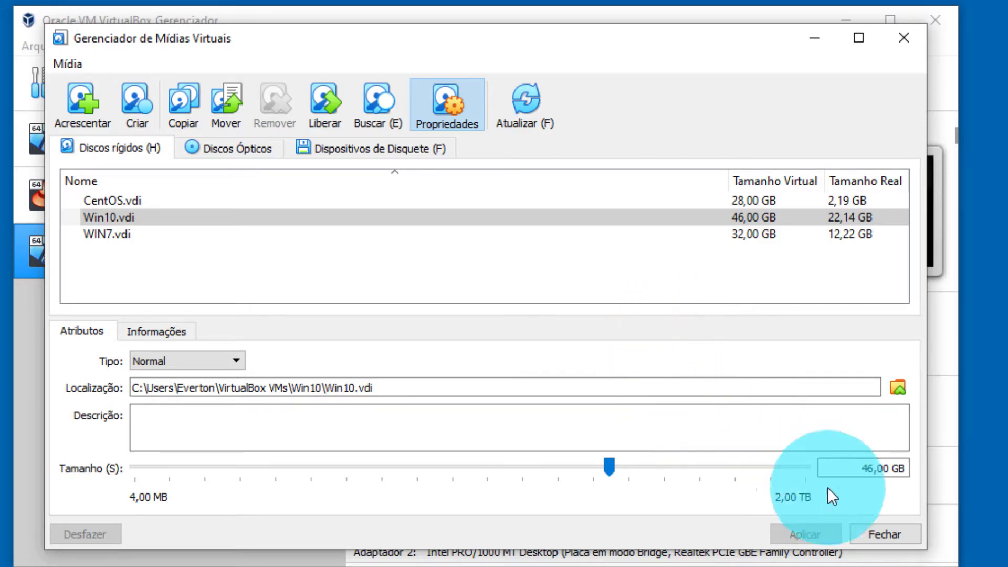
left_click(885, 534)
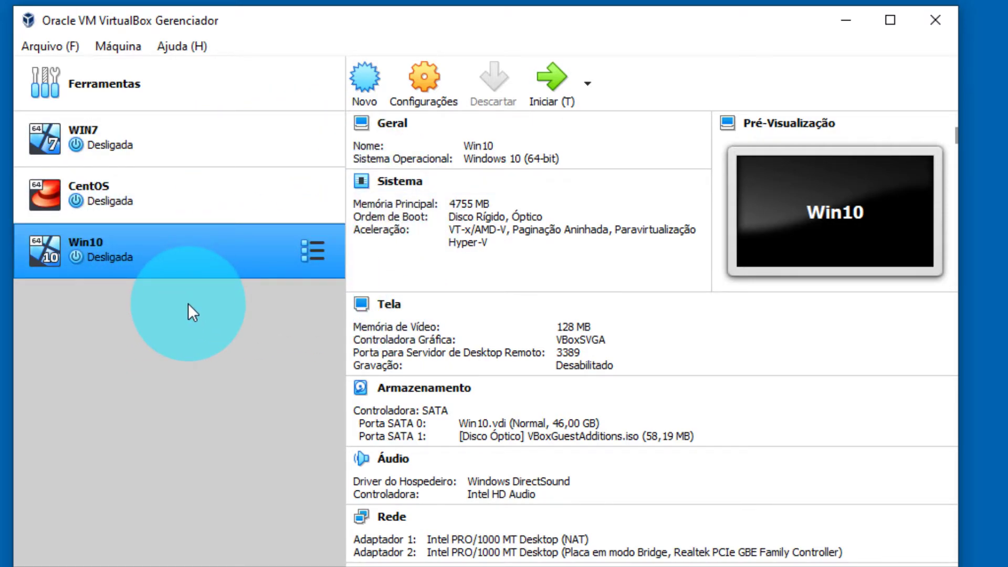
Start the Win10 virtual machine and log in to Windows with the account password.
double_click(144, 257)
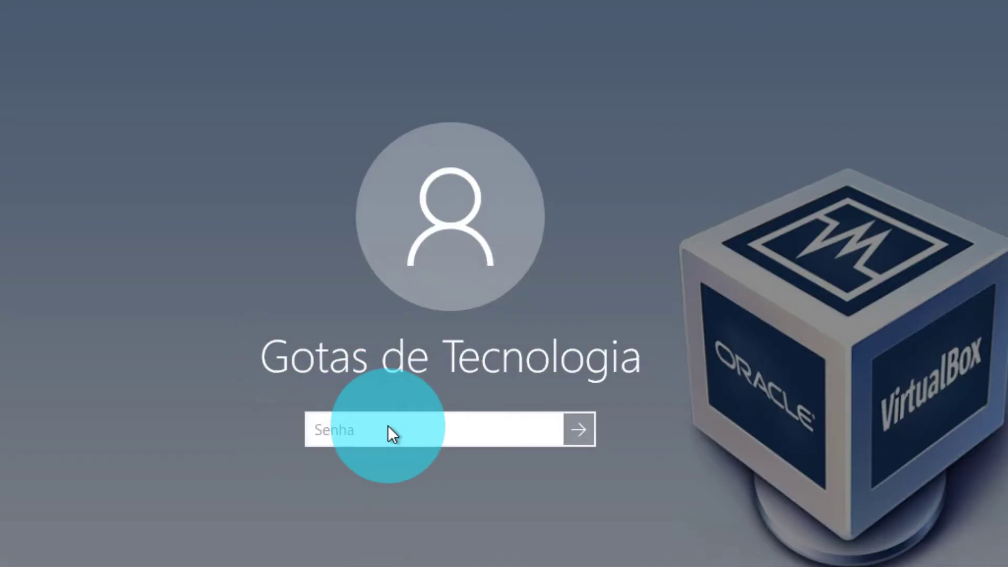
key("Return")
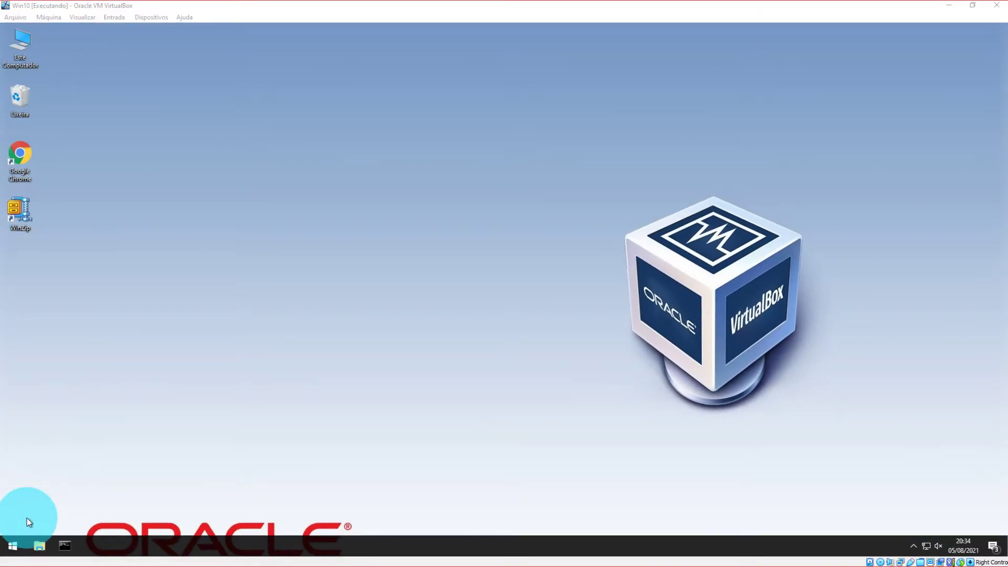
Search the guest Windows for "gerenciam", open "Criar e formatar partições do disco rígido", and enlarge the disk management window.
left_click(14, 546)
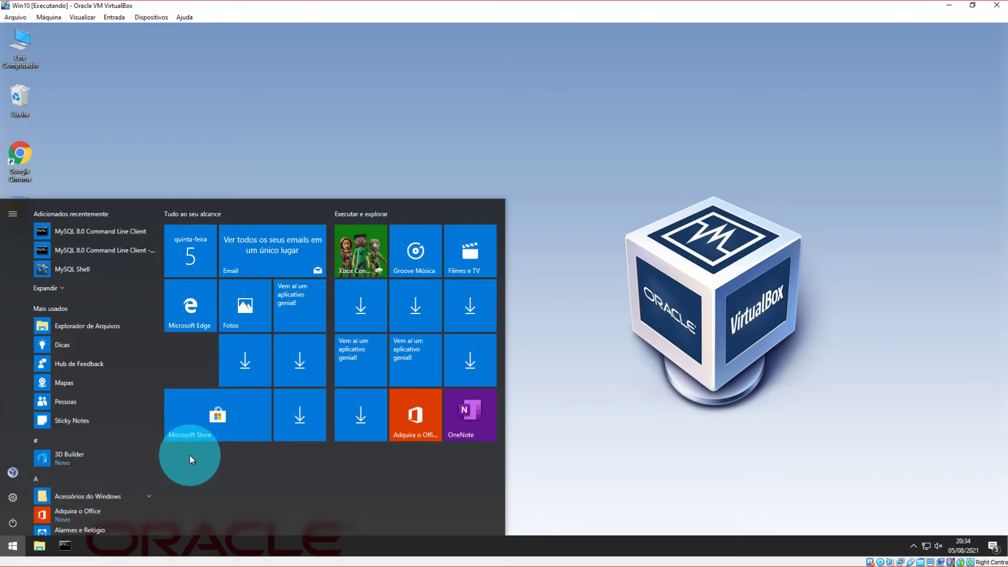
type("gere")
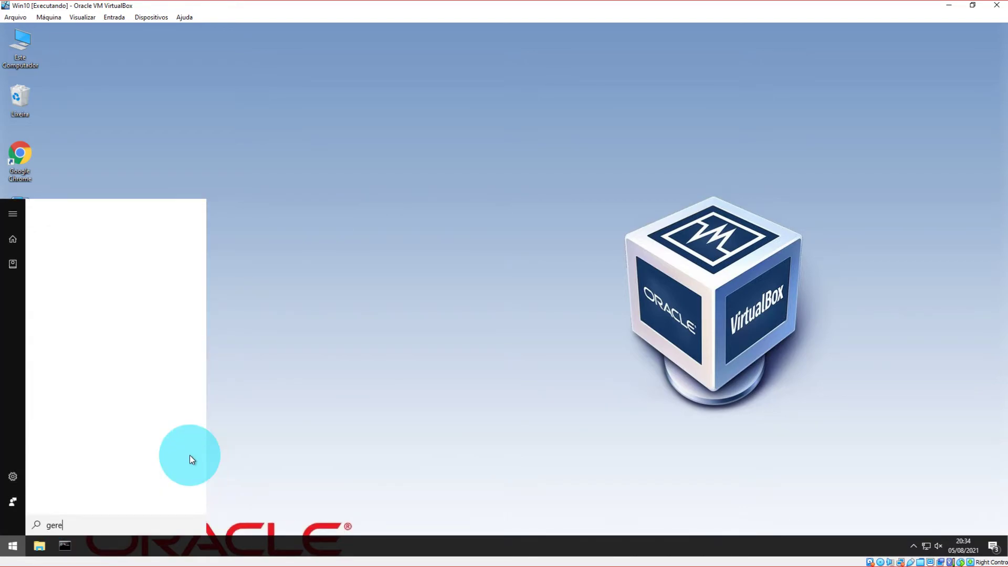
type("nciam")
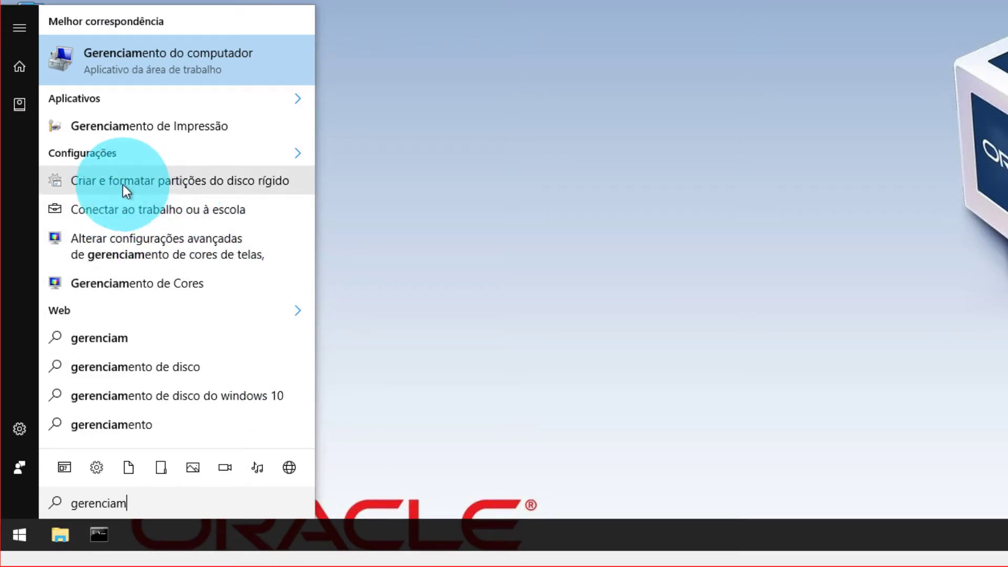
left_click(203, 179)
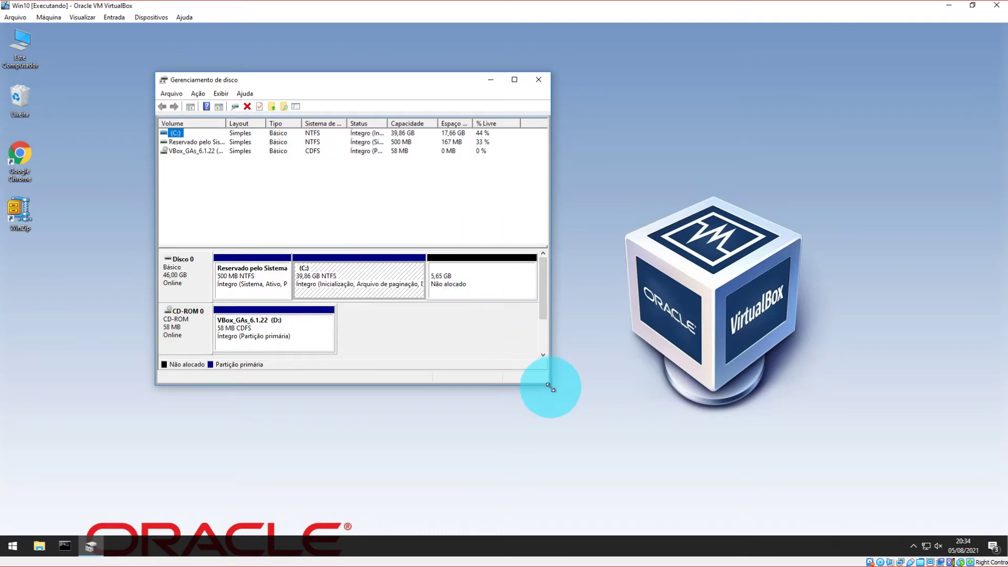
left_click_drag(549, 384, 714, 418)
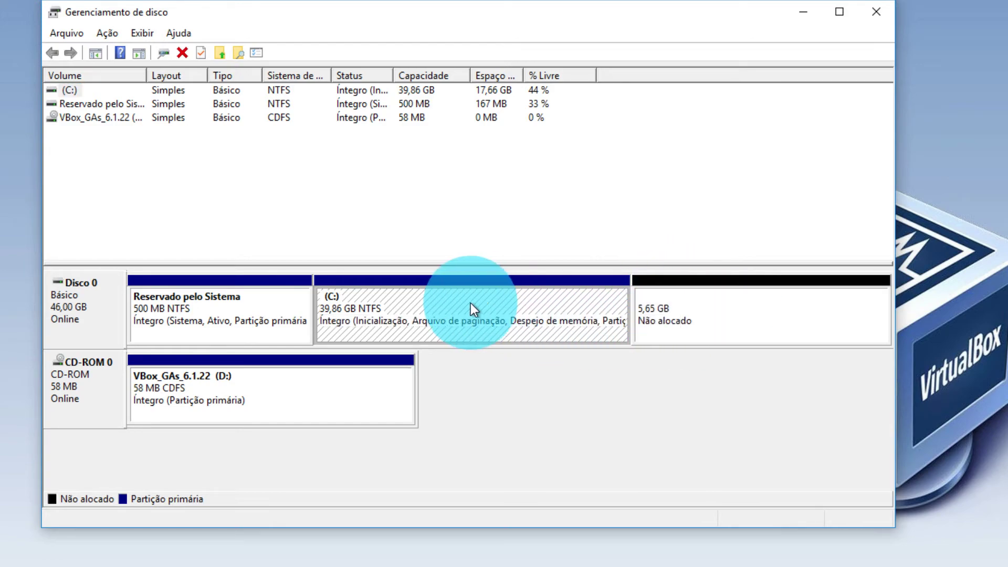
Extend the C: volume with all 5784 MB of unallocated space on Disco 0, and close the disk management window.
right_click(524, 312)
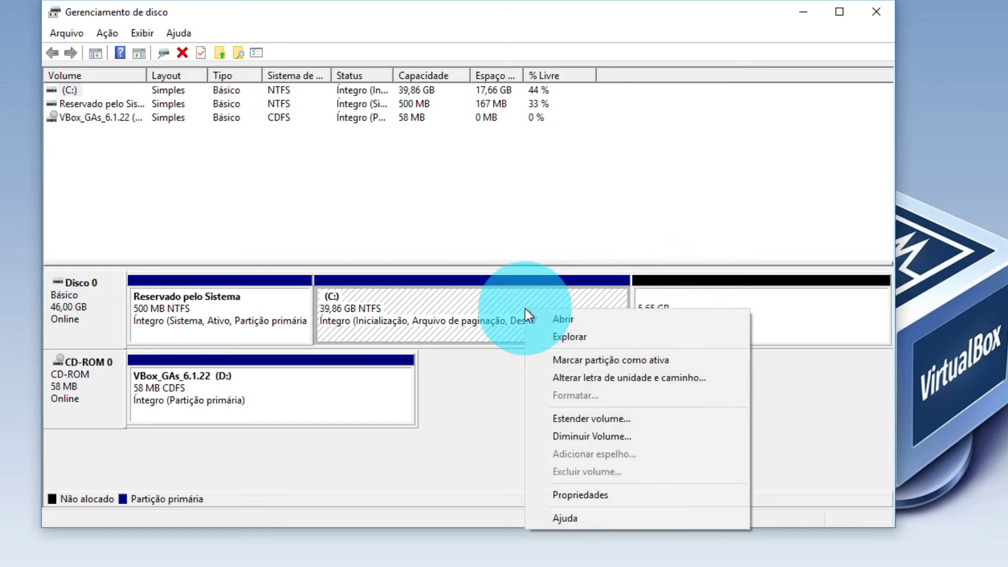
left_click(625, 418)
left_click(353, 389)
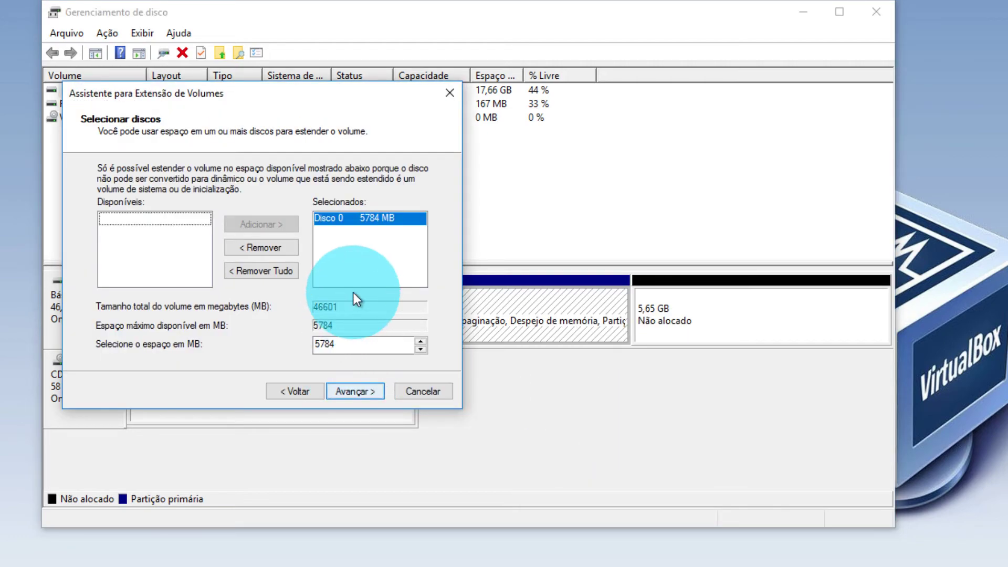
left_click(357, 390)
left_click(360, 392)
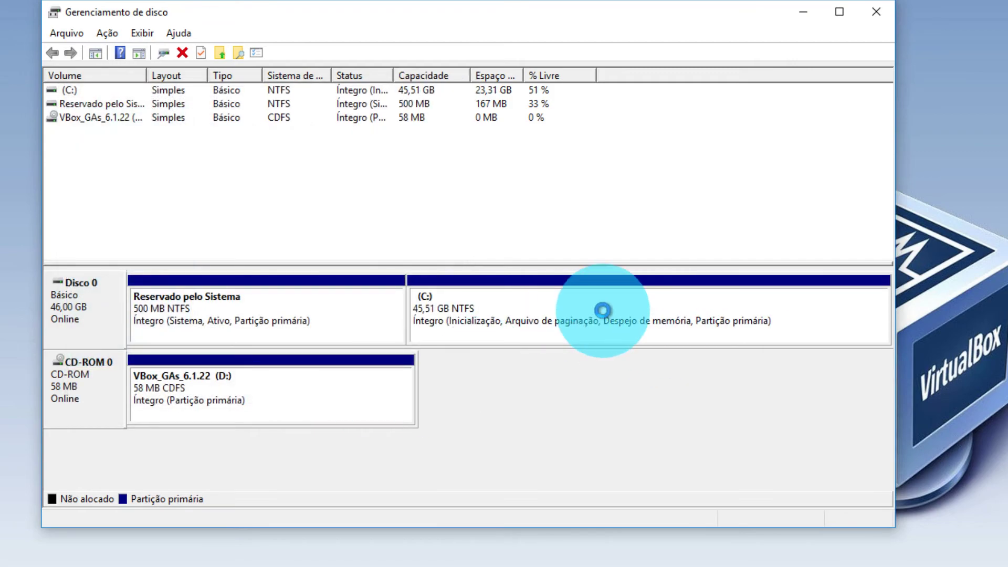
left_click(881, 14)
left_click(21, 562)
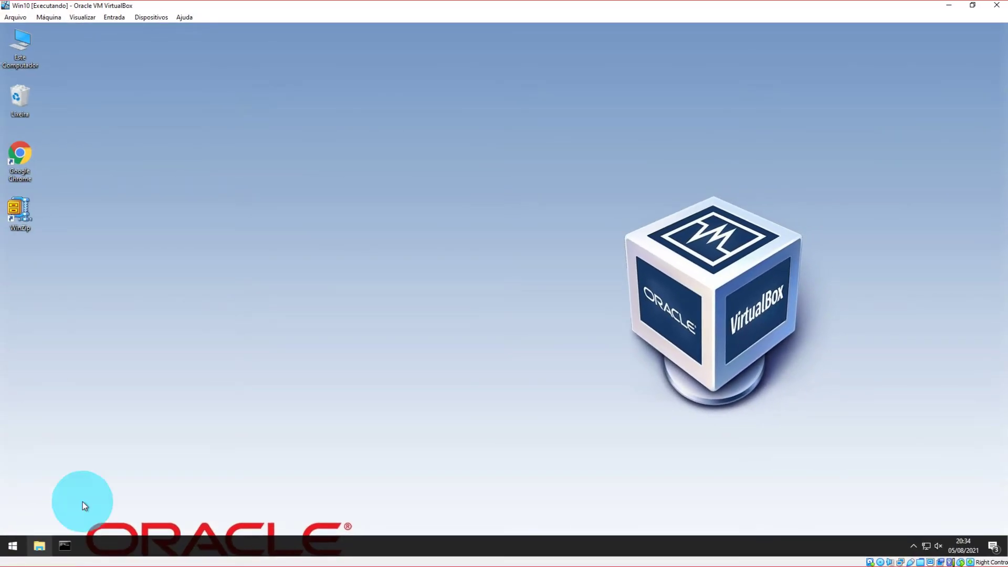